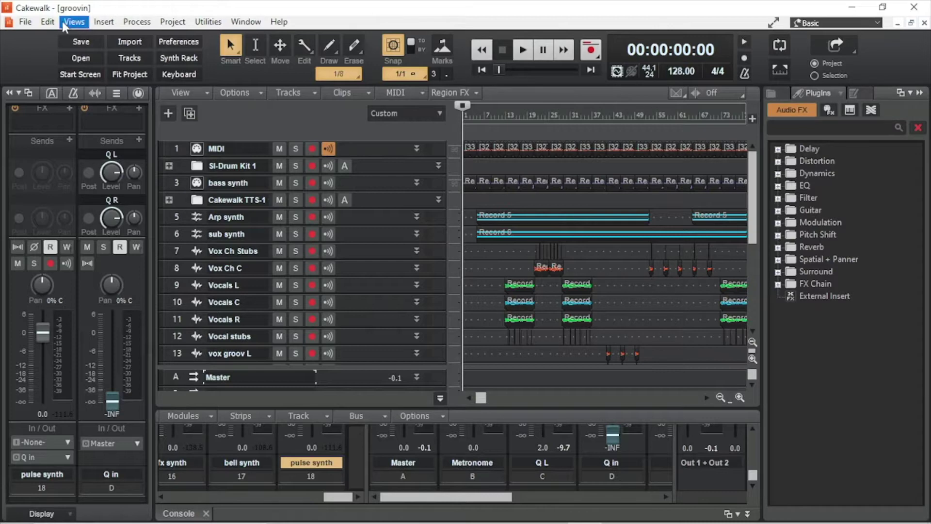
- Set the record and render bit depths to 24 in the audio data preferences, keeping the import bit depth at Original
click(48, 22)
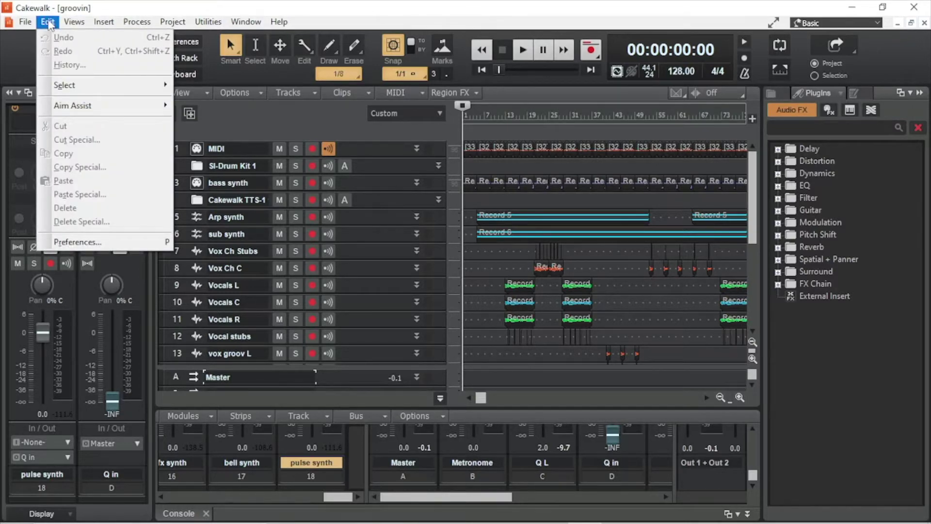
click(83, 242)
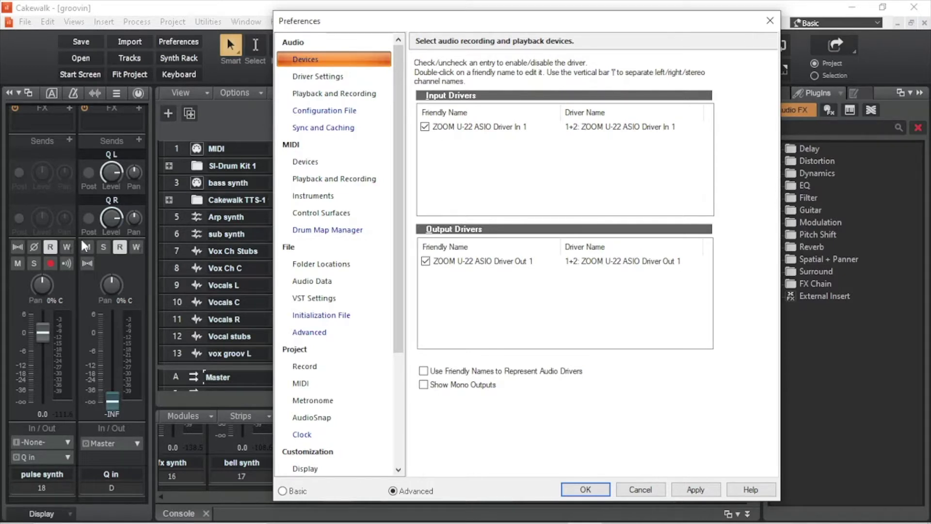
click(315, 283)
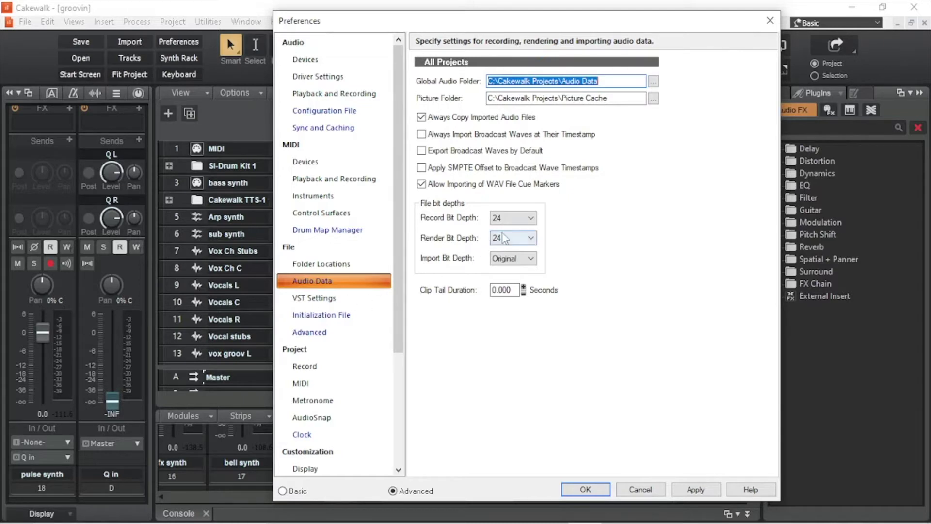
click(531, 223)
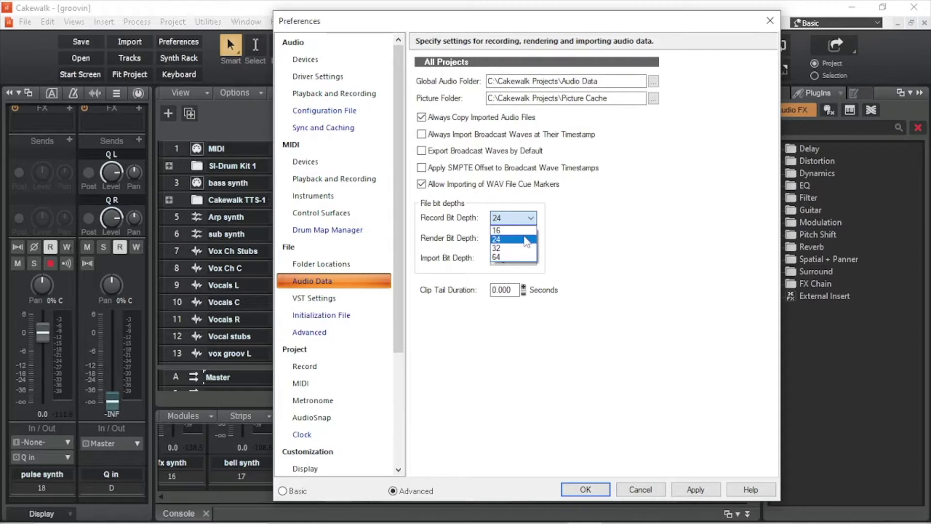
click(524, 239)
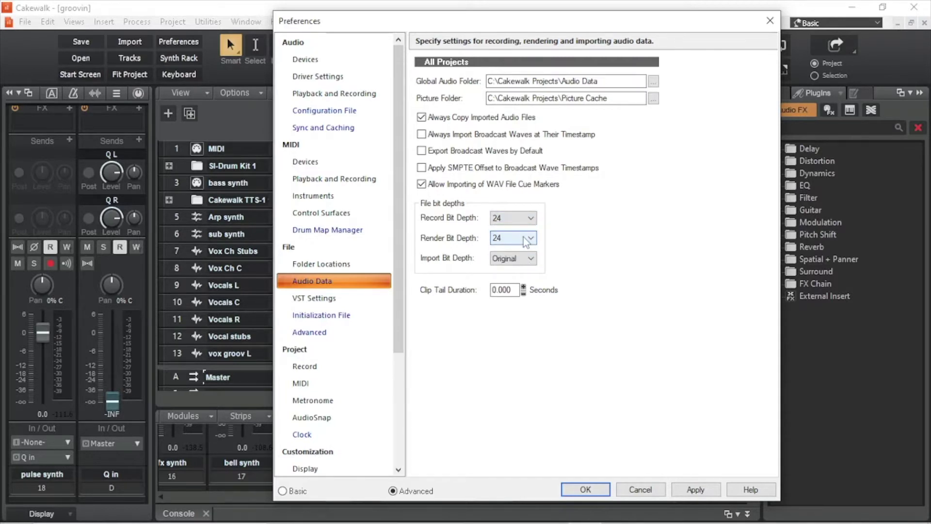
click(526, 239)
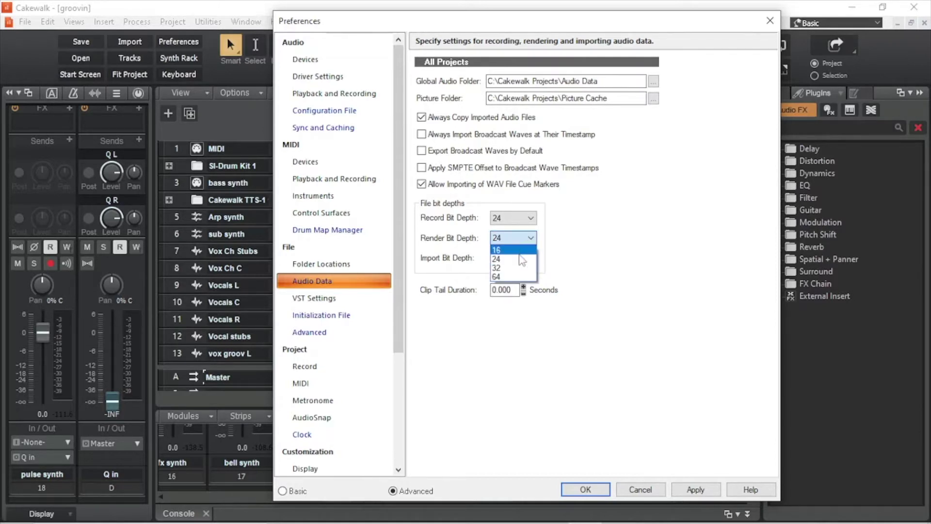
click(521, 259)
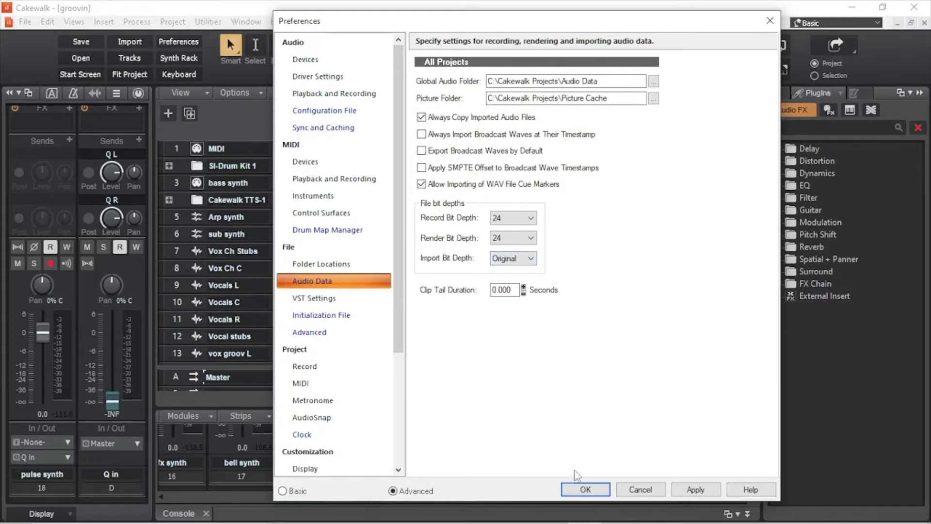
click(582, 489)
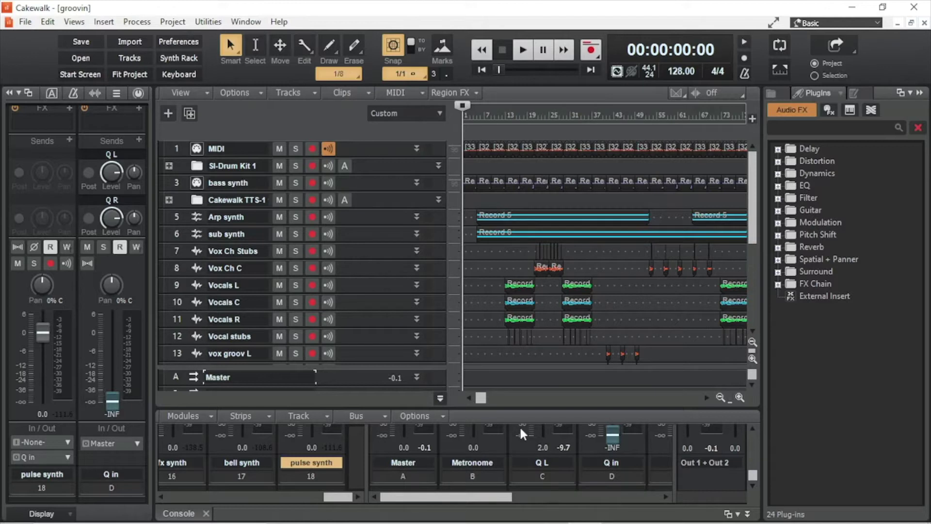
- Solo the MIDI drum track and bounce it with its SI-Drum Kit 1 audio track to a new stereo track as Entire Mix
click(178, 148)
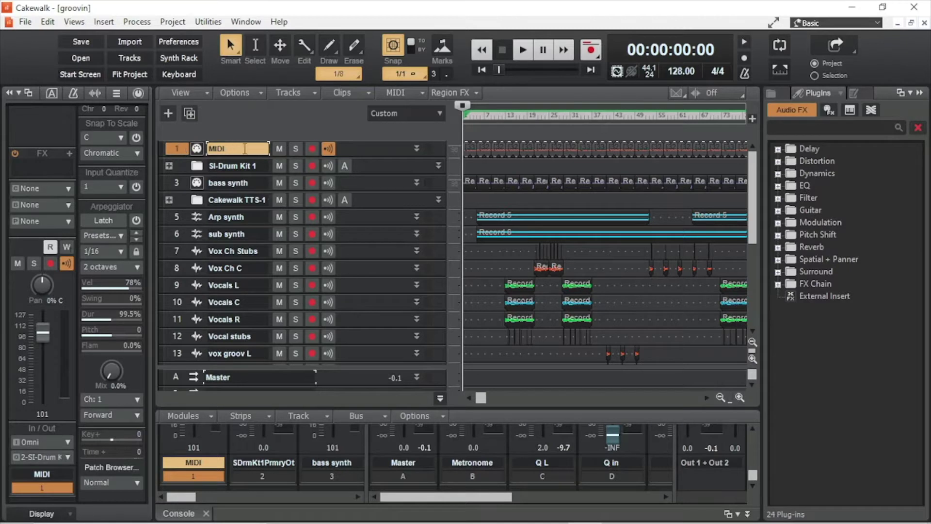
click(294, 149)
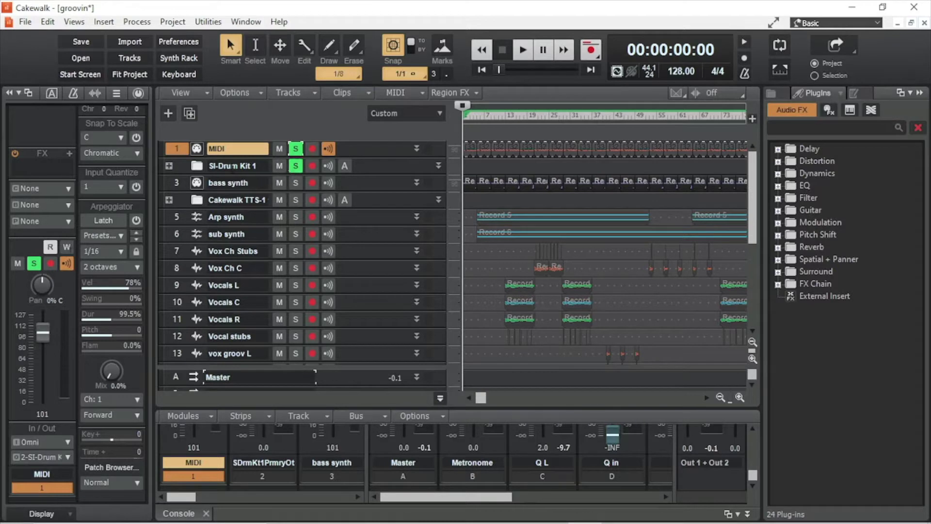
click(169, 165)
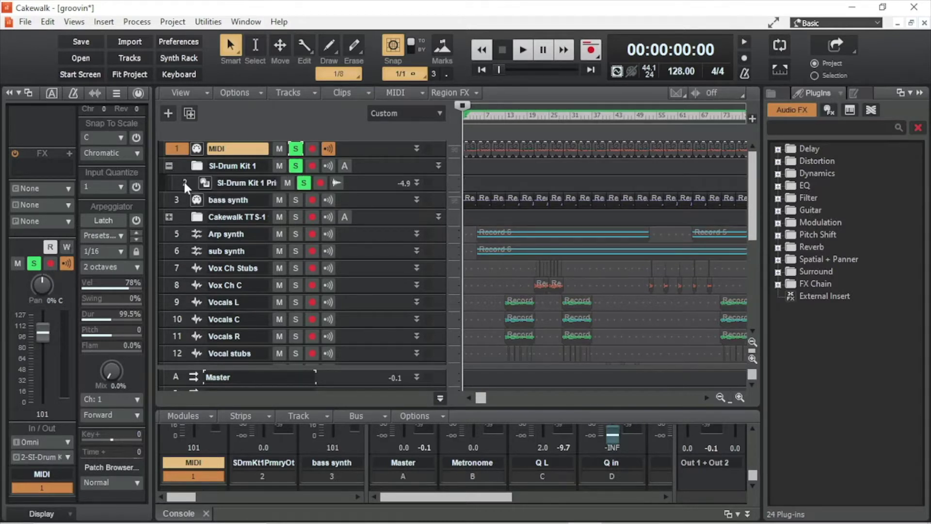
click(184, 183)
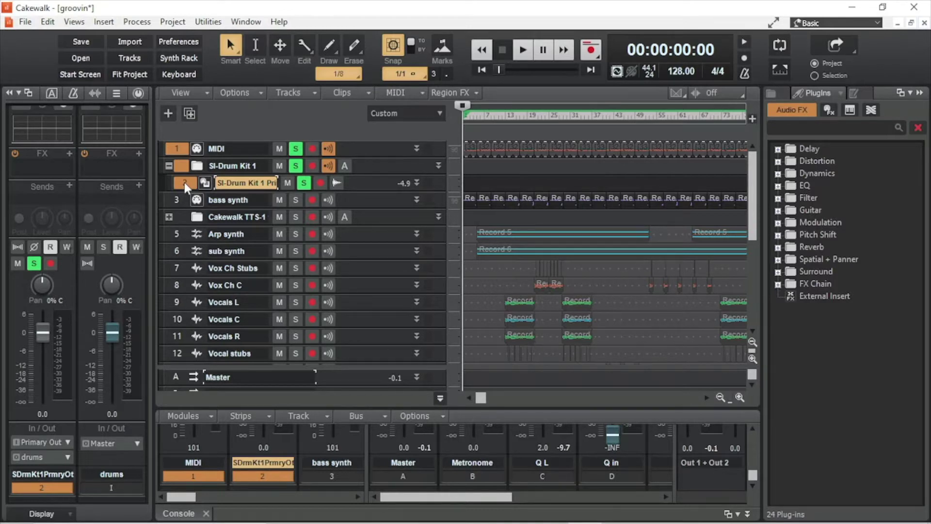
click(313, 94)
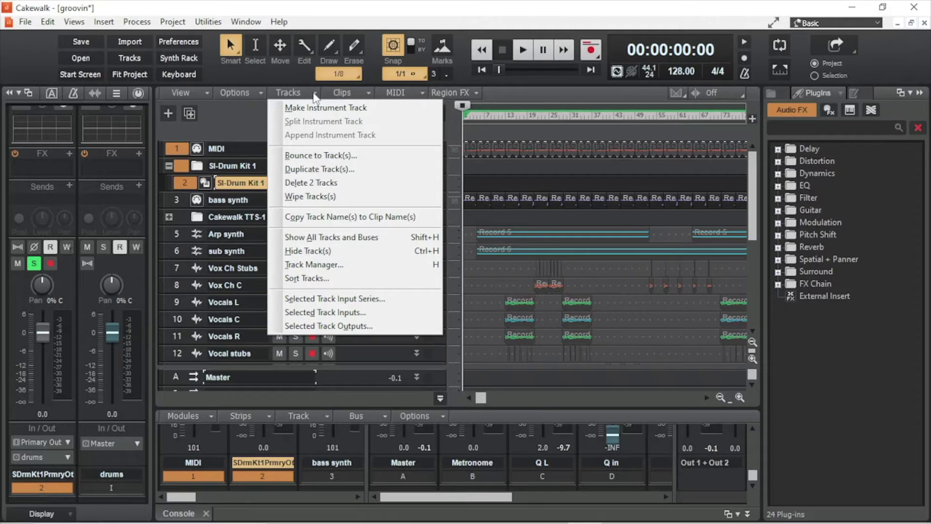
click(322, 156)
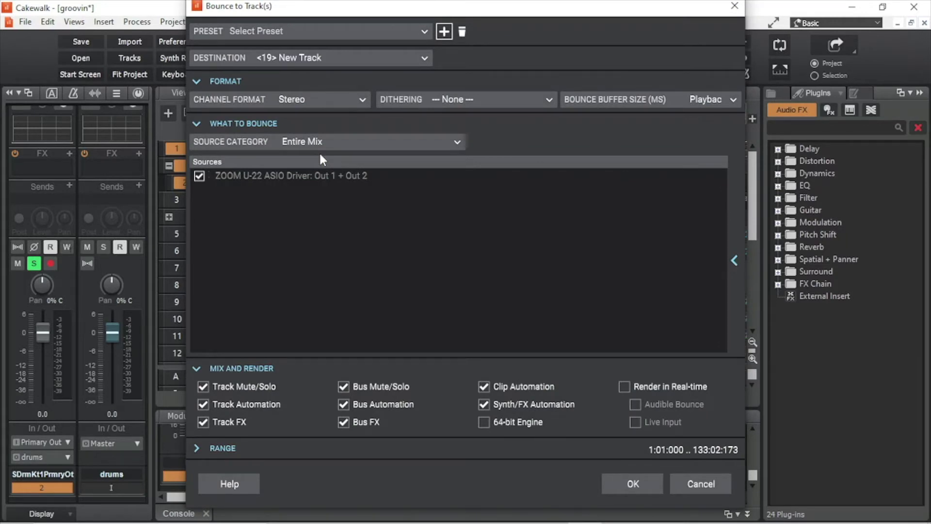
click(362, 100)
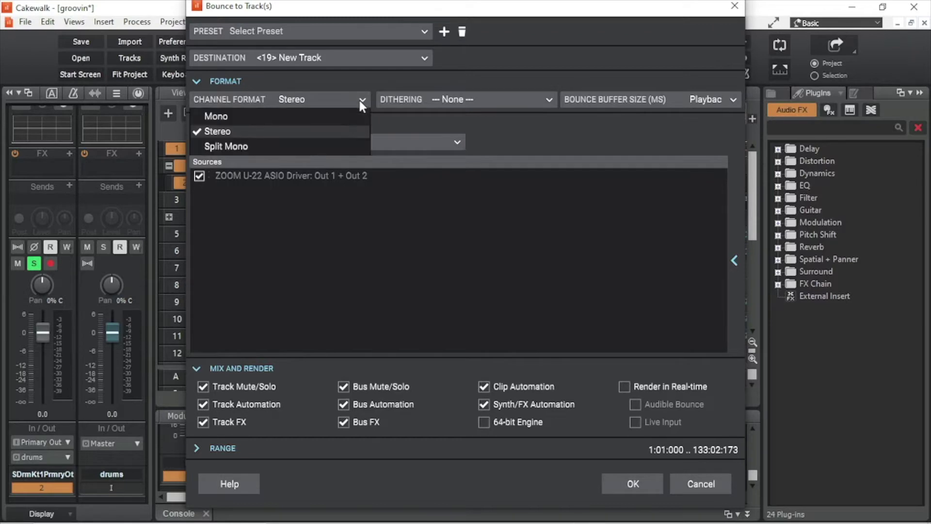
click(357, 132)
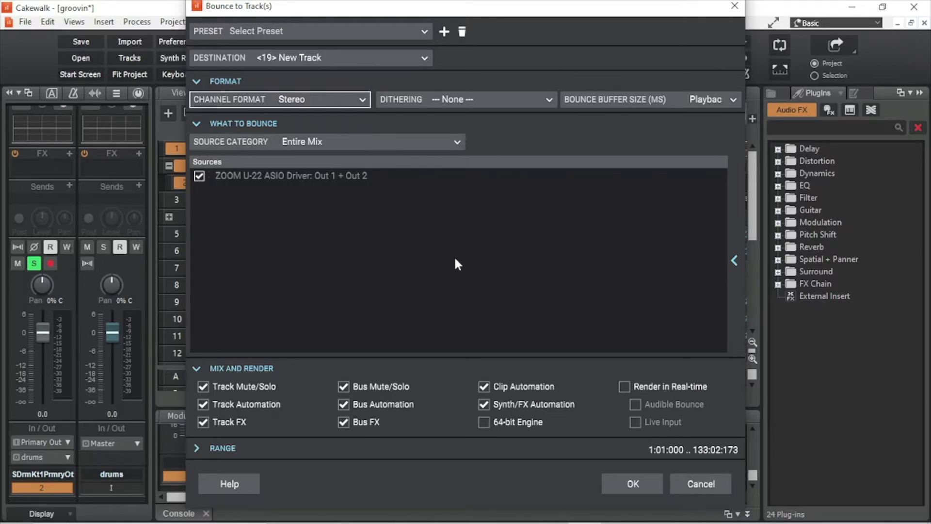
click(616, 477)
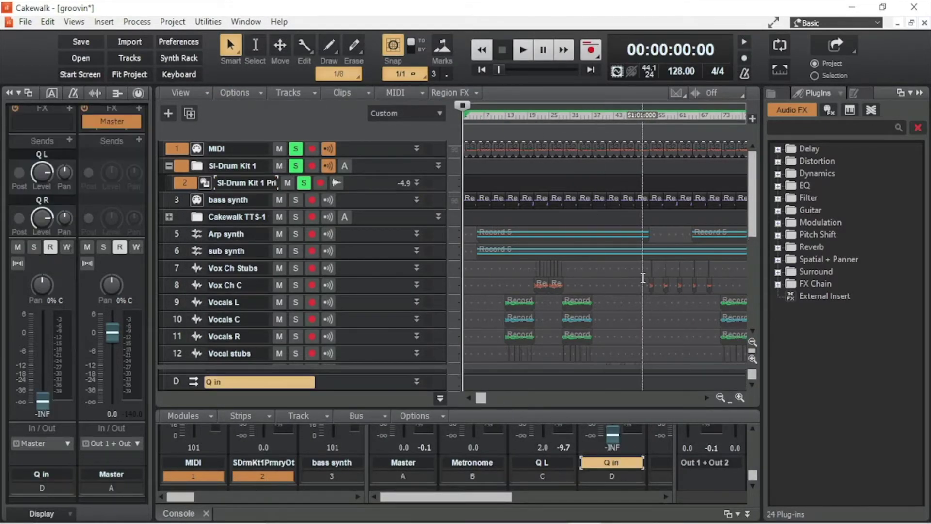
- Rename the bounced track 19 as drums and turn off solo on the MIDI drum track
drag(751, 242, 757, 291)
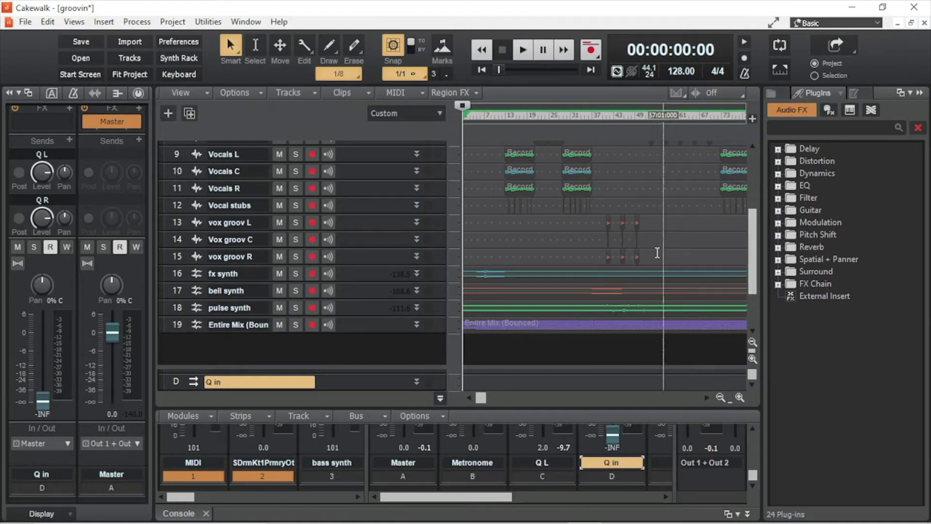
double_click(257, 324)
text(drums)
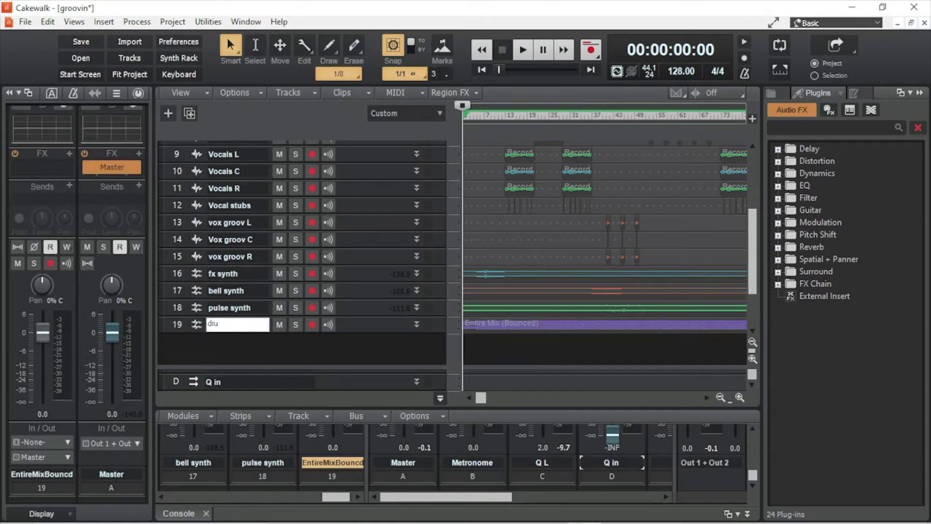
key(Return)
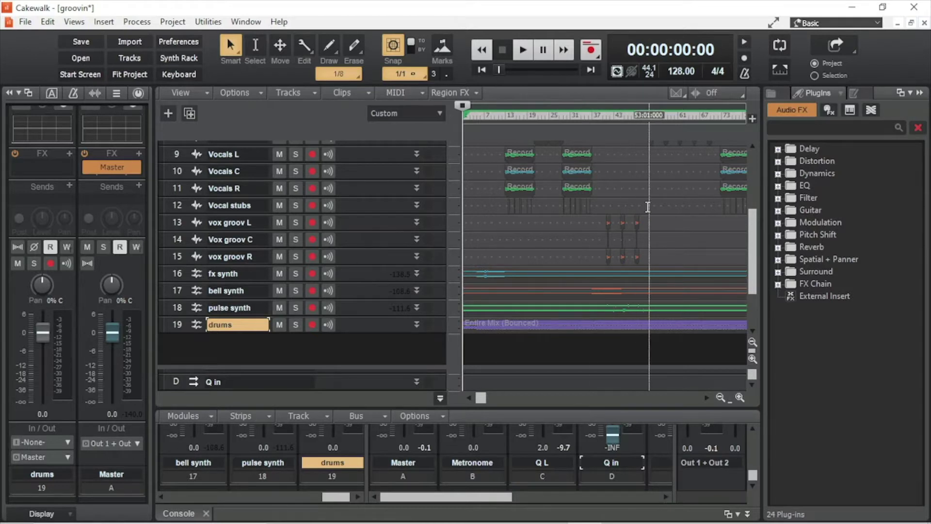
drag(755, 232, 754, 175)
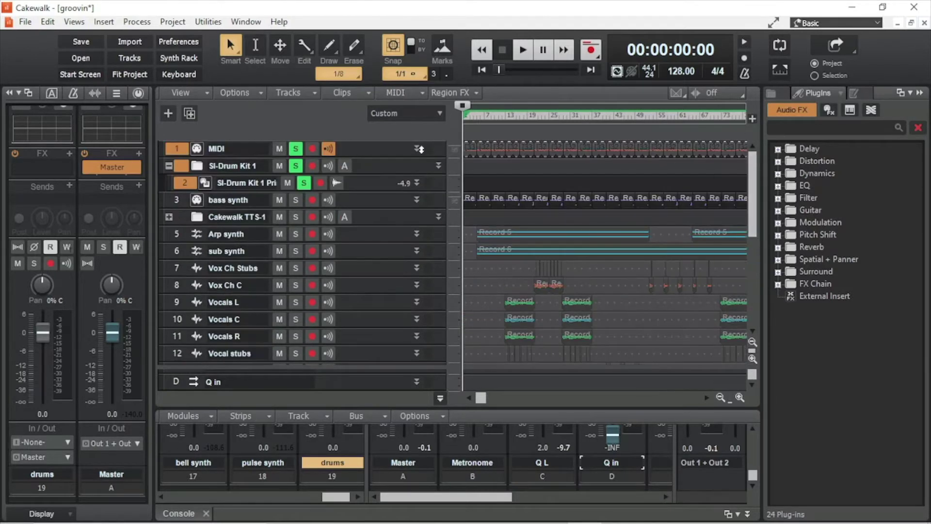
click(298, 148)
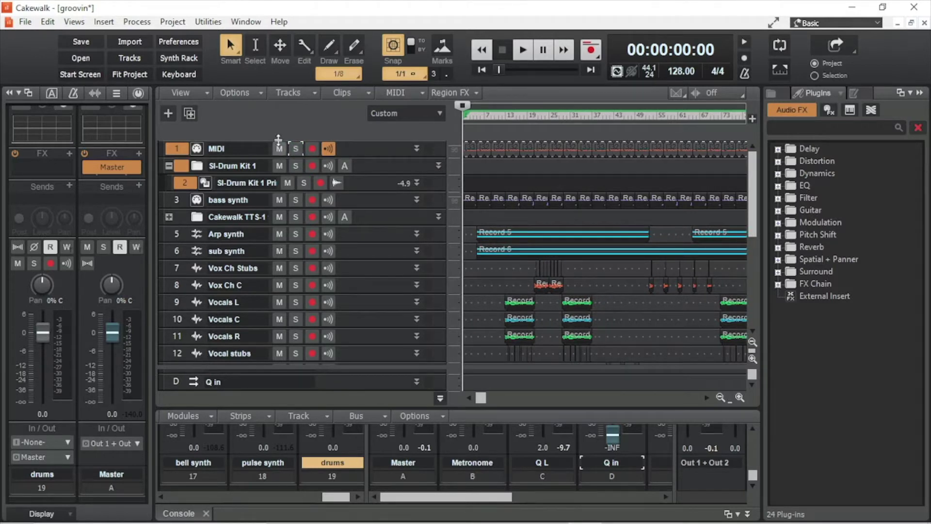
- Bounce the bass synth track together with its Cakewalk TTS-1 audio track to a new track
click(176, 200)
click(168, 217)
shift+click(177, 233)
click(313, 92)
click(315, 150)
click(622, 481)
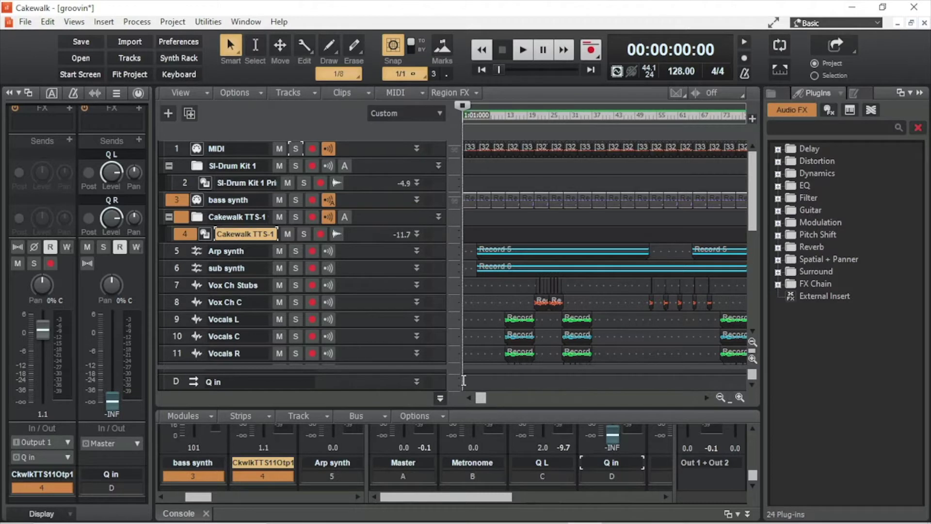
- Bounce the Vox Ch C track to new track 21 in stereo with Entire Mix as the source category
click(178, 302)
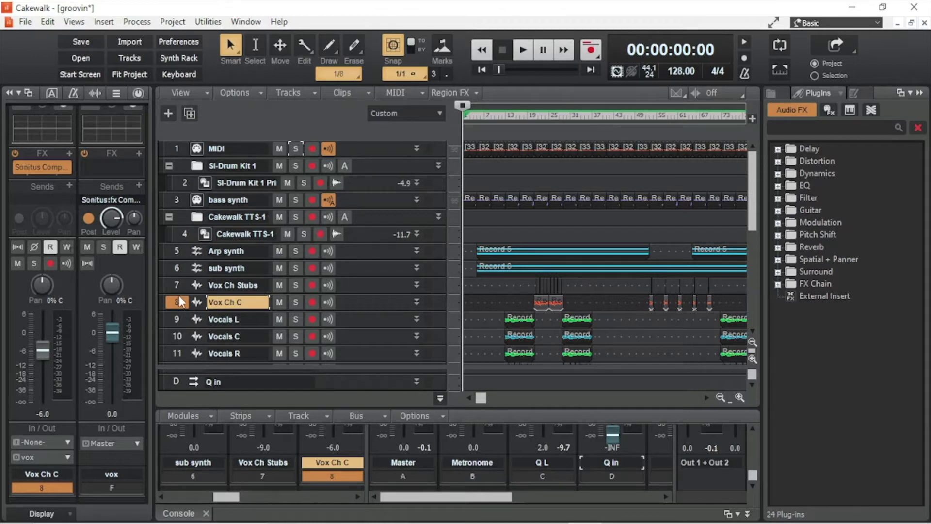
click(313, 94)
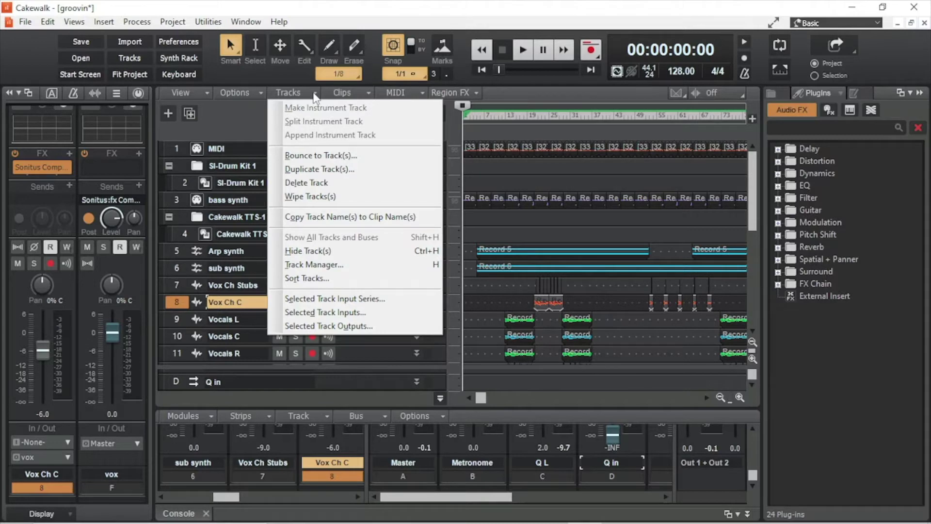
click(317, 152)
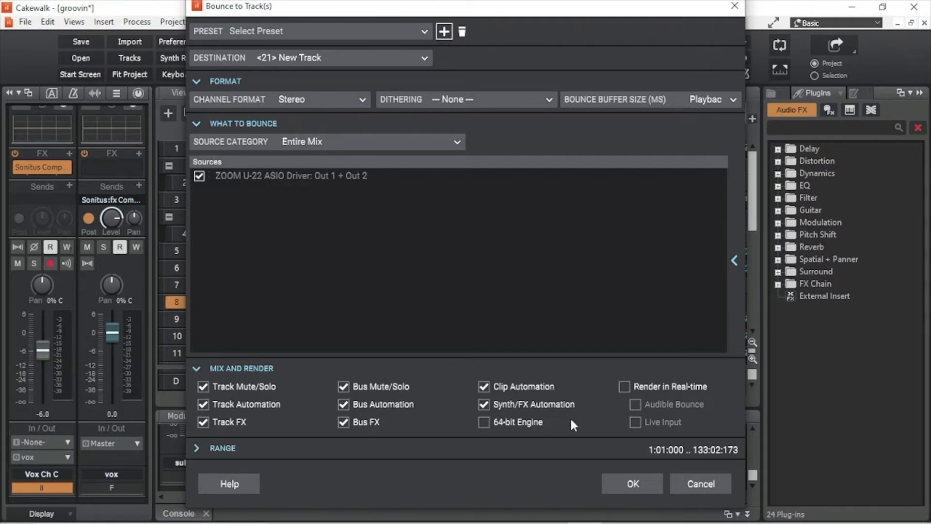
click(628, 482)
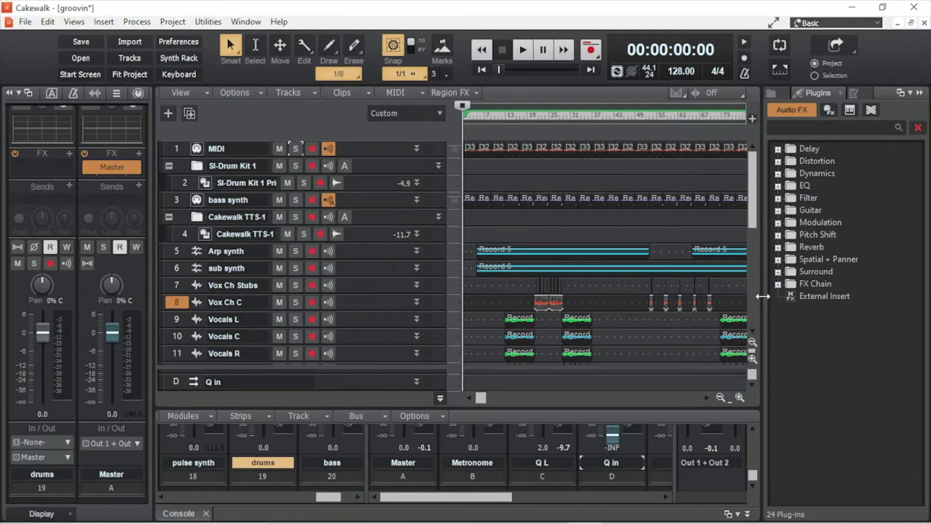
- Rename the bounced track 21 as vocals centre
drag(756, 215, 758, 302)
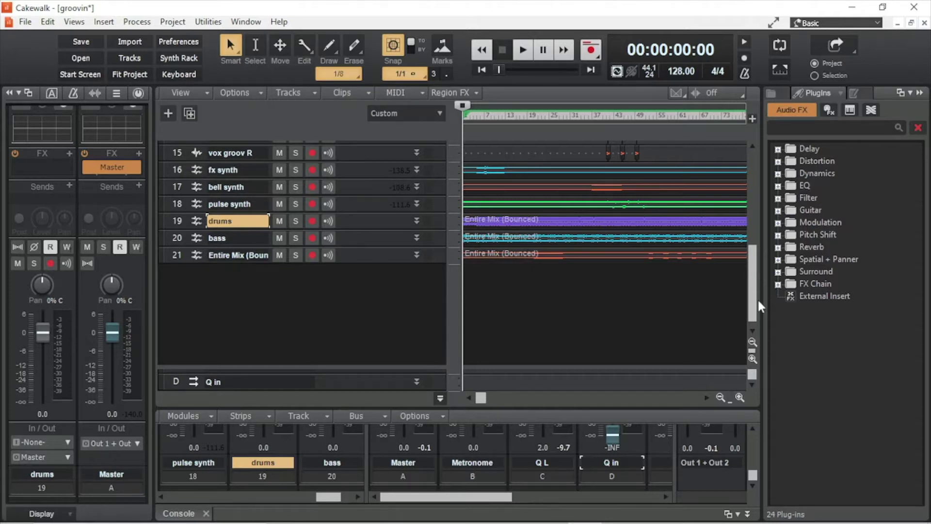
double_click(268, 256)
text(vocals )
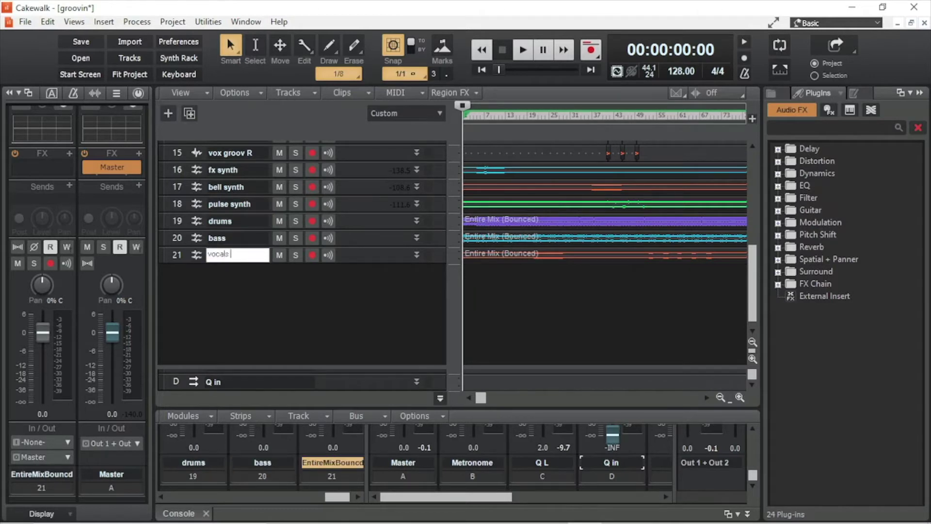
text(centre)
key(Return)
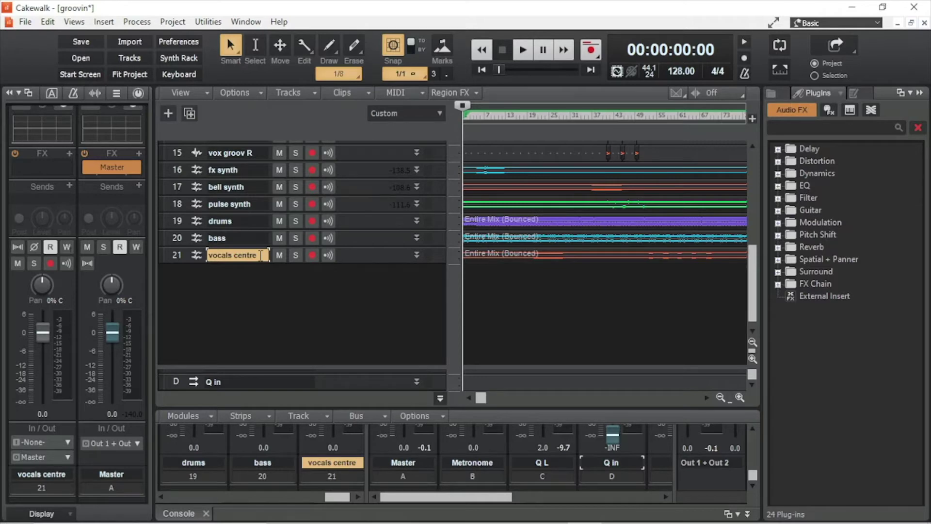
- Delete the original Vox Ch C track
drag(753, 291, 754, 206)
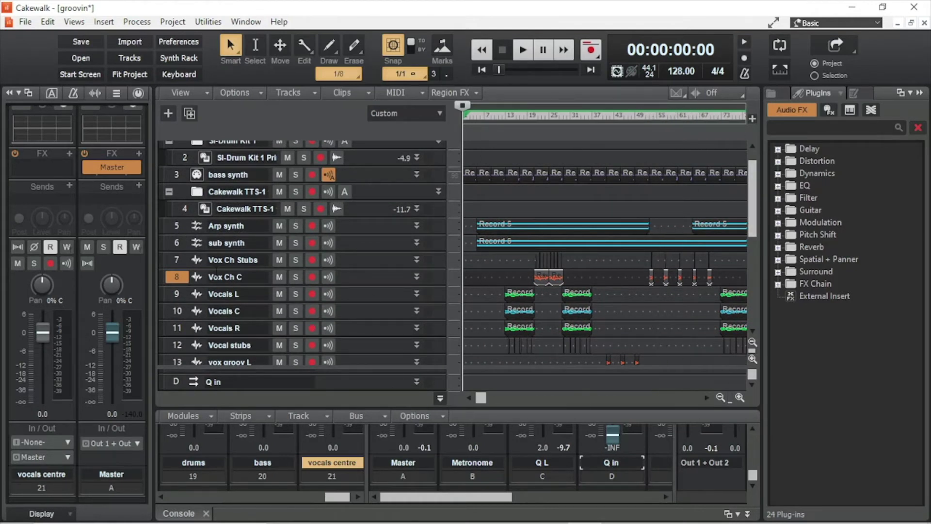
right_click(187, 281)
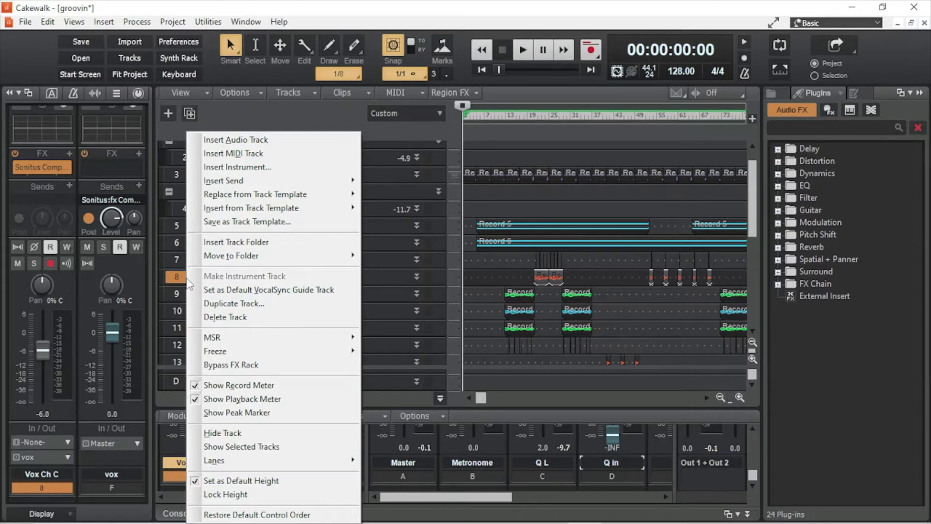
click(222, 317)
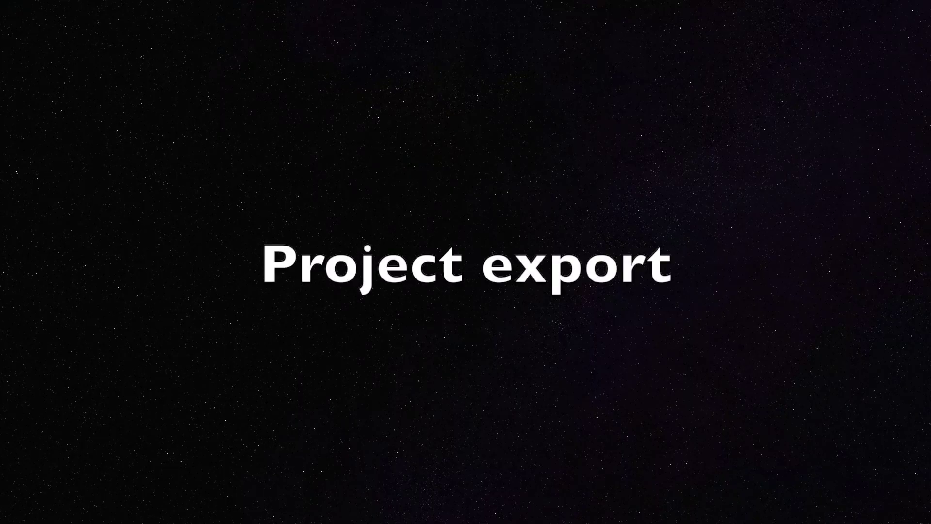
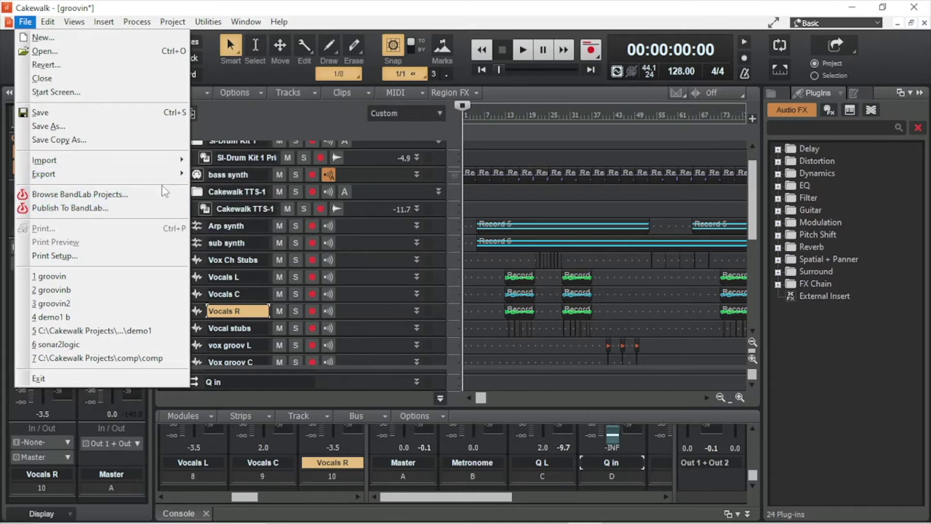
- Set up an OMF export to the Desktop with audio embedded within the OMF and stereo tracks not split into dual mono
mouse_move(164, 174)
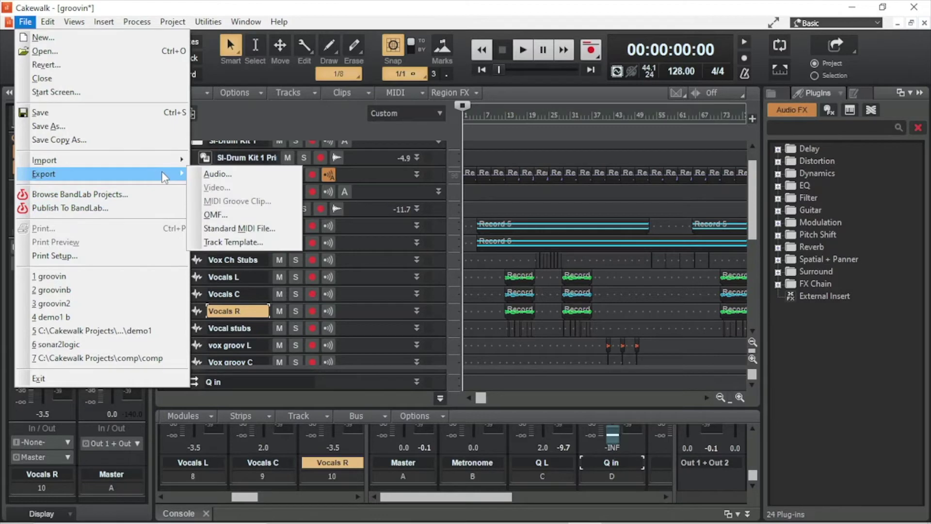
click(252, 212)
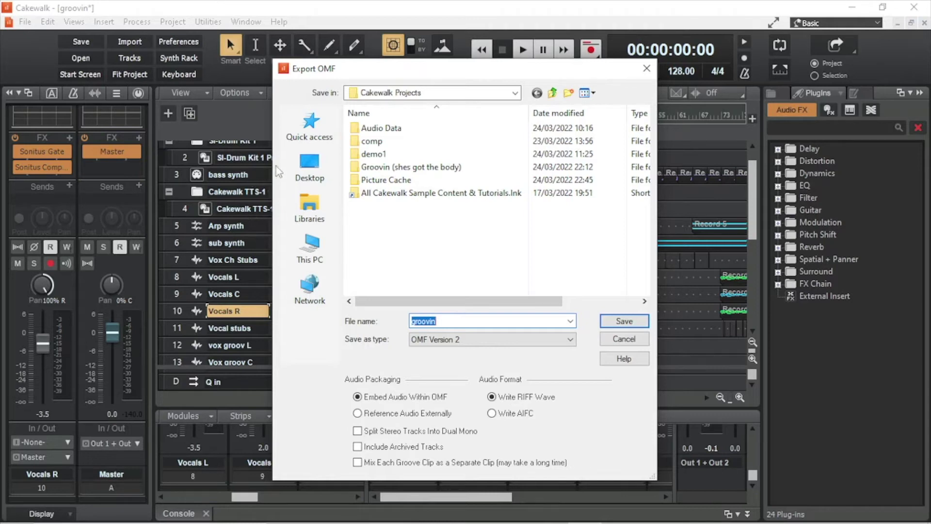
click(303, 166)
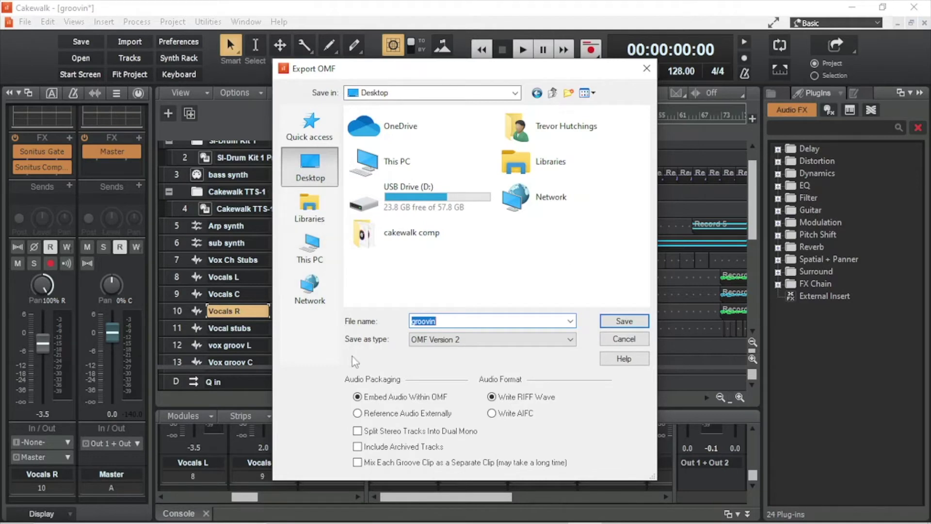
click(358, 413)
click(357, 396)
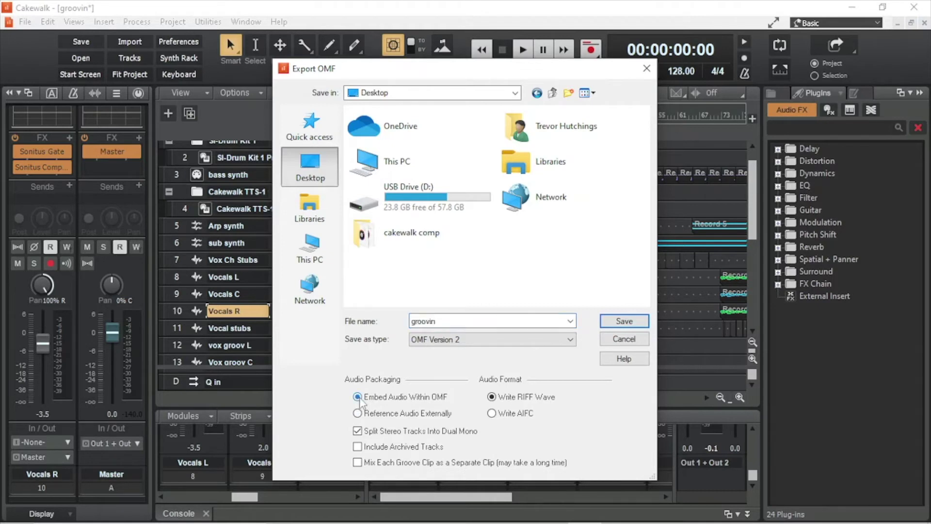
click(358, 431)
- Name the export file groovin export project and save it as OMF Version 2
click(461, 321)
text(export project)
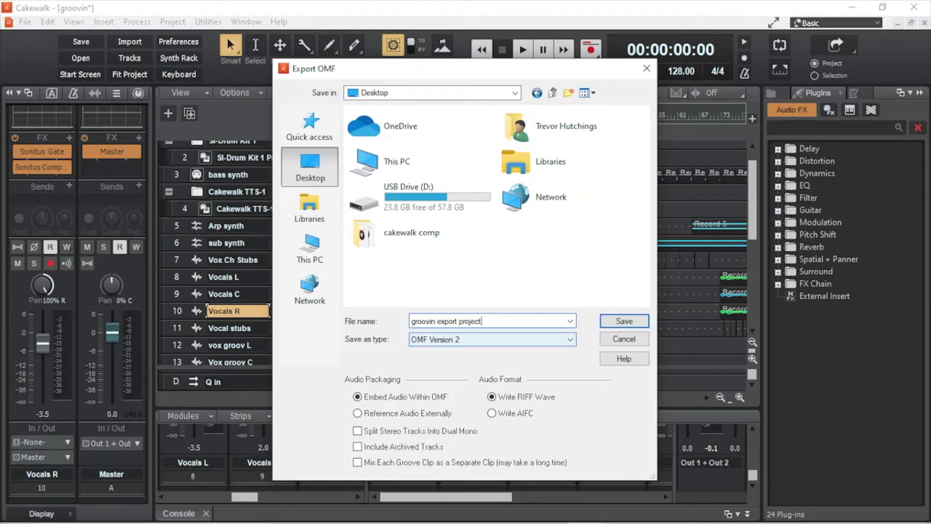
click(455, 340)
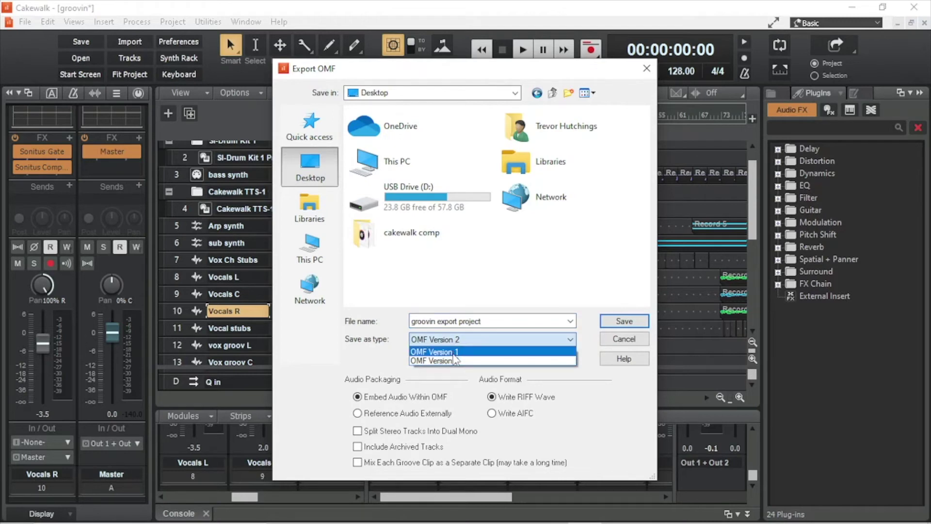
click(456, 361)
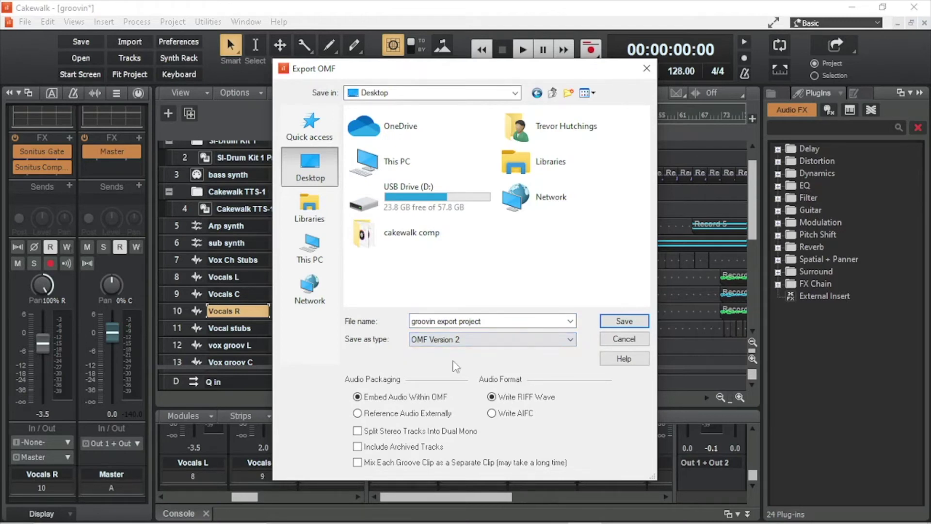
click(608, 319)
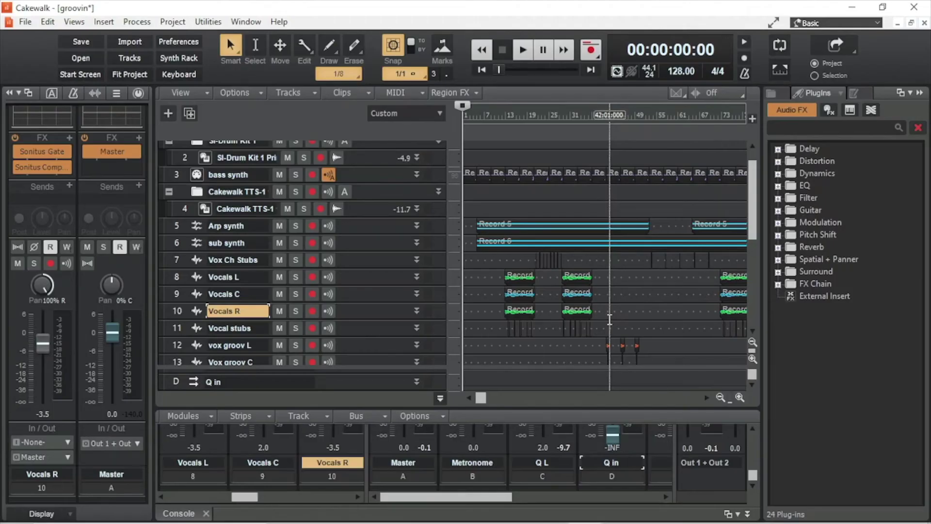
- Save the project under the new name groovin export project in the Groovin (shes got the body) folder
click(26, 22)
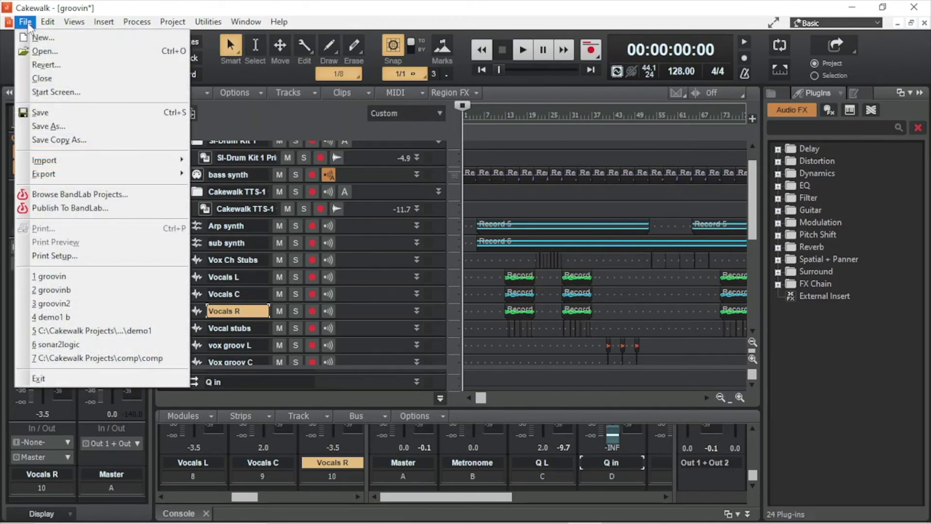
click(60, 125)
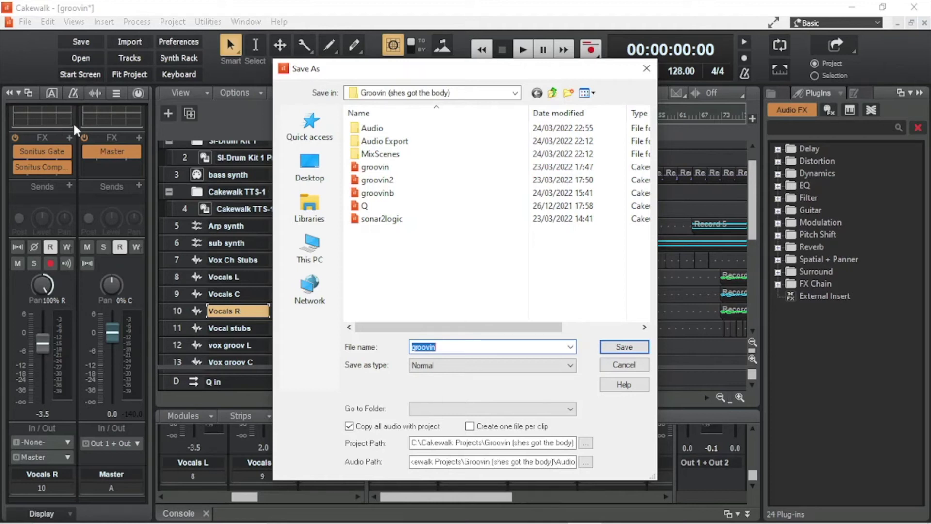
key(End)
text(export project)
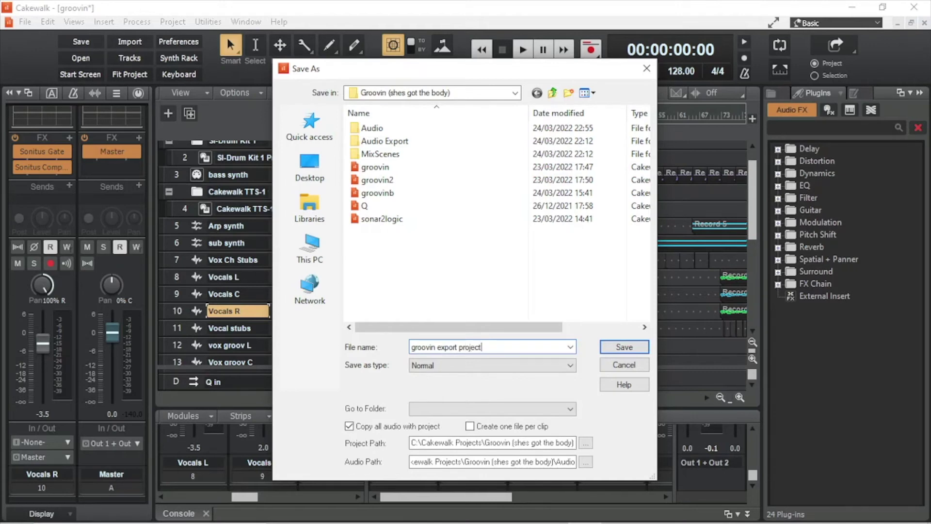
click(615, 351)
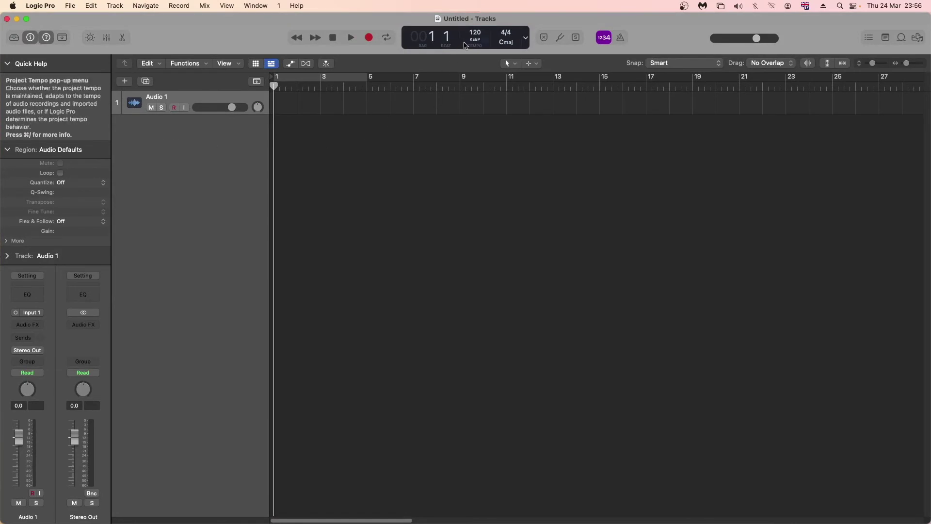
- Switch to Logic Pro and set the empty project's tempo to 128
drag(475, 32, 474, 21)
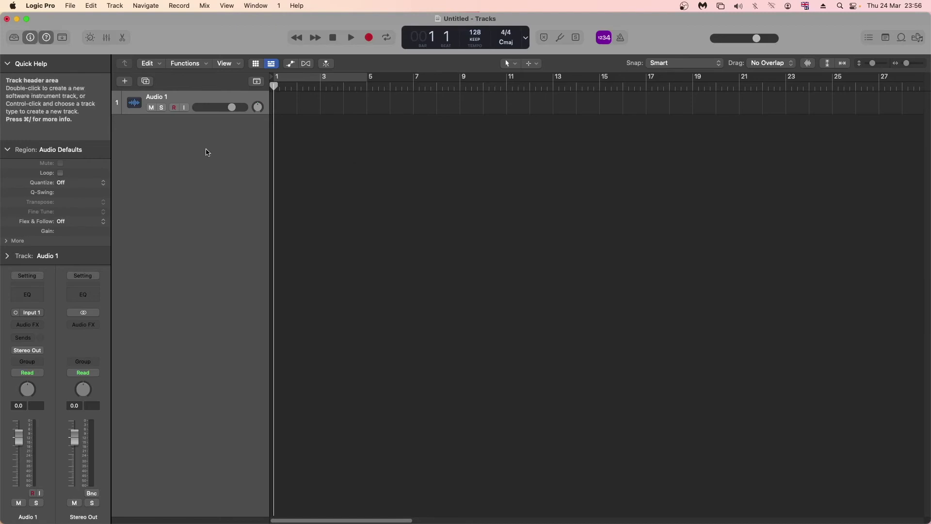
- Import groovin2.omf with the 4 logic folder as its destination, and start playback of the imported tracks
click(70, 6)
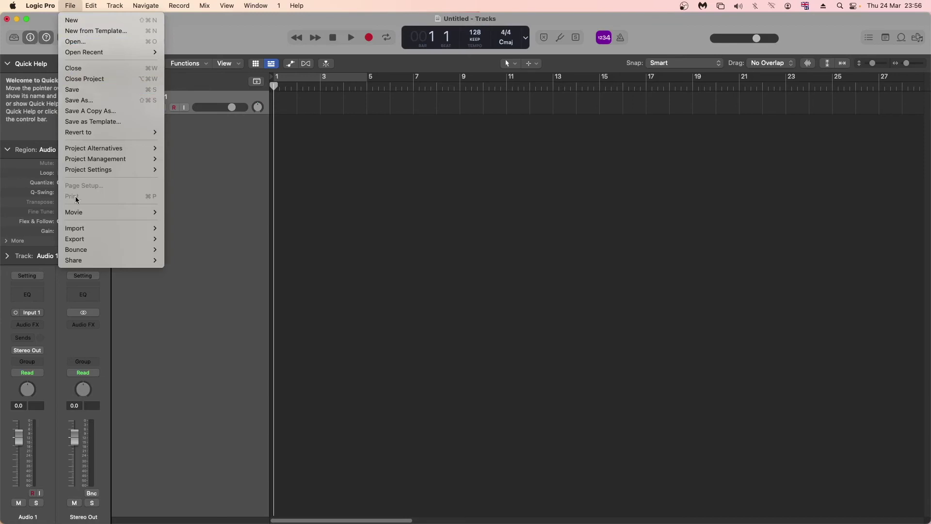
mouse_move(78, 233)
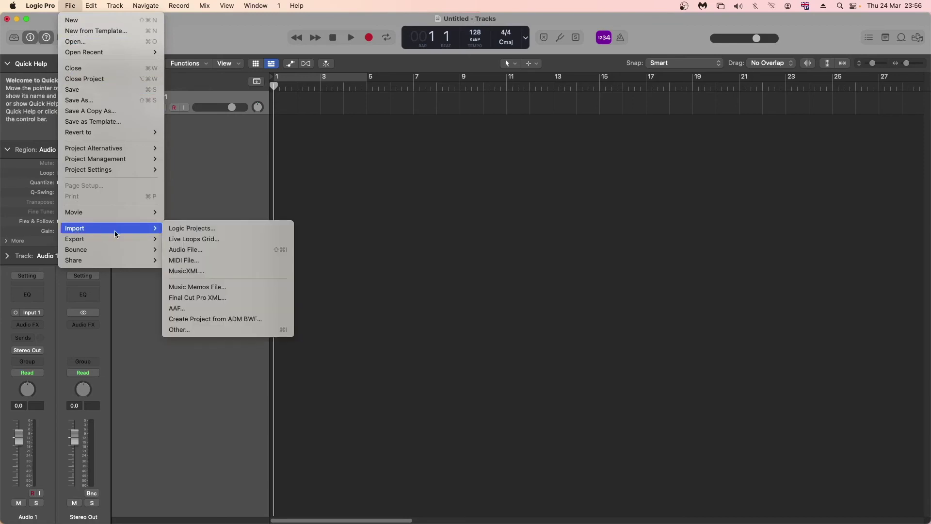
click(193, 330)
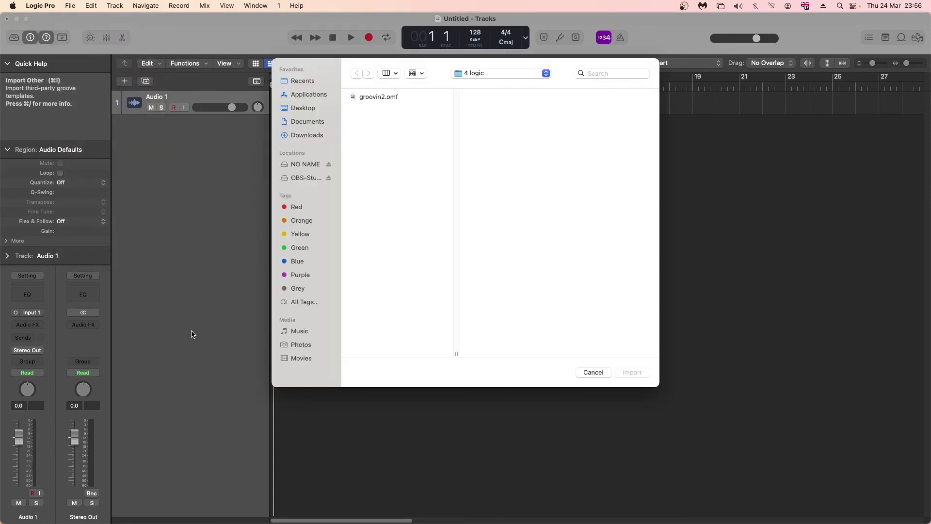
click(389, 96)
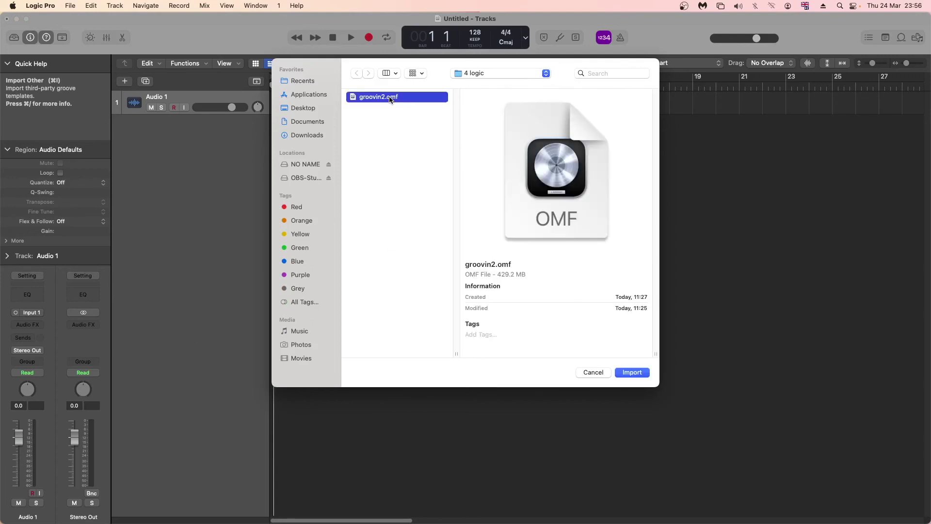
click(635, 373)
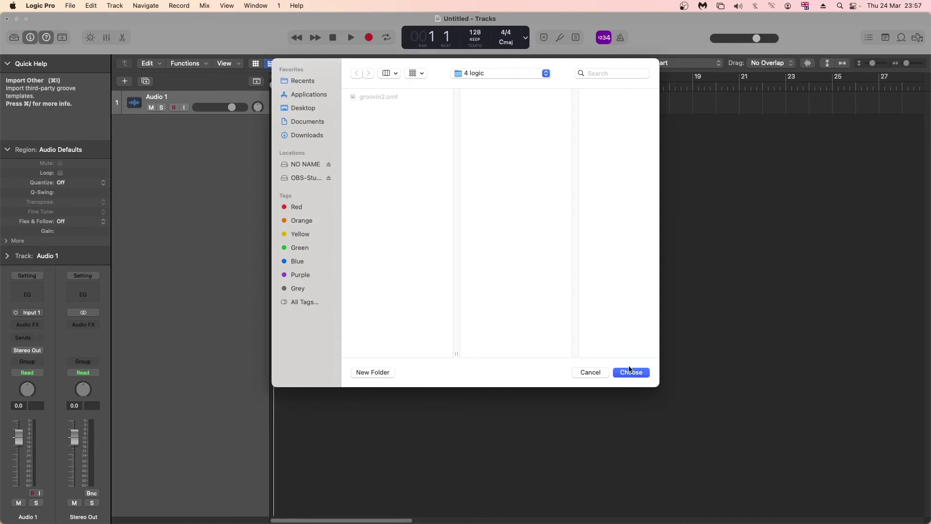
click(633, 375)
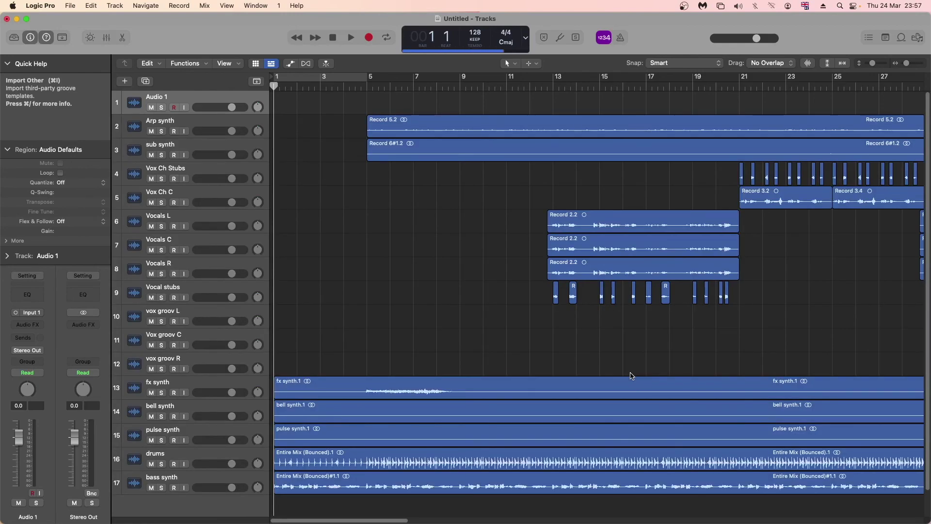
click(351, 38)
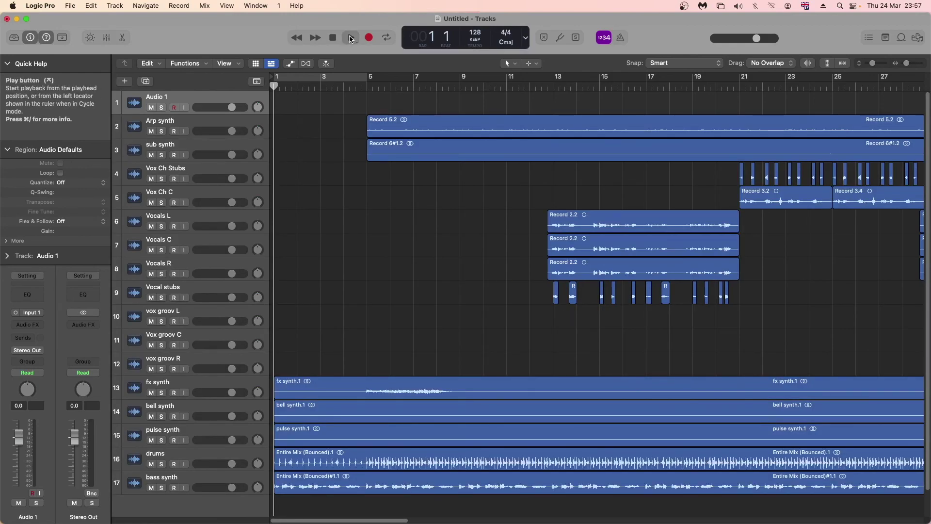